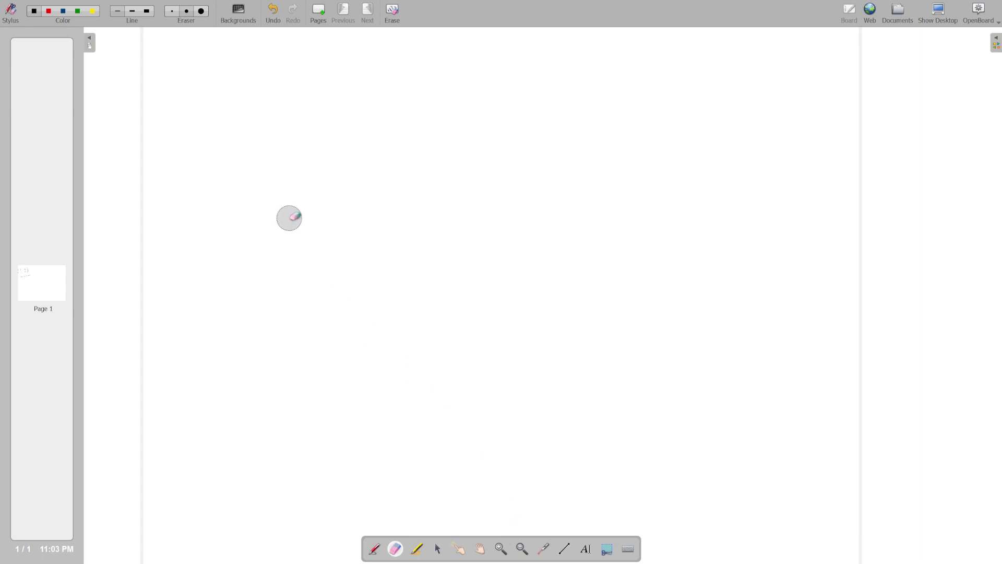
Step: Swap the Eraser for the Pen tool in the bottom toolbar
left_click(374, 549)
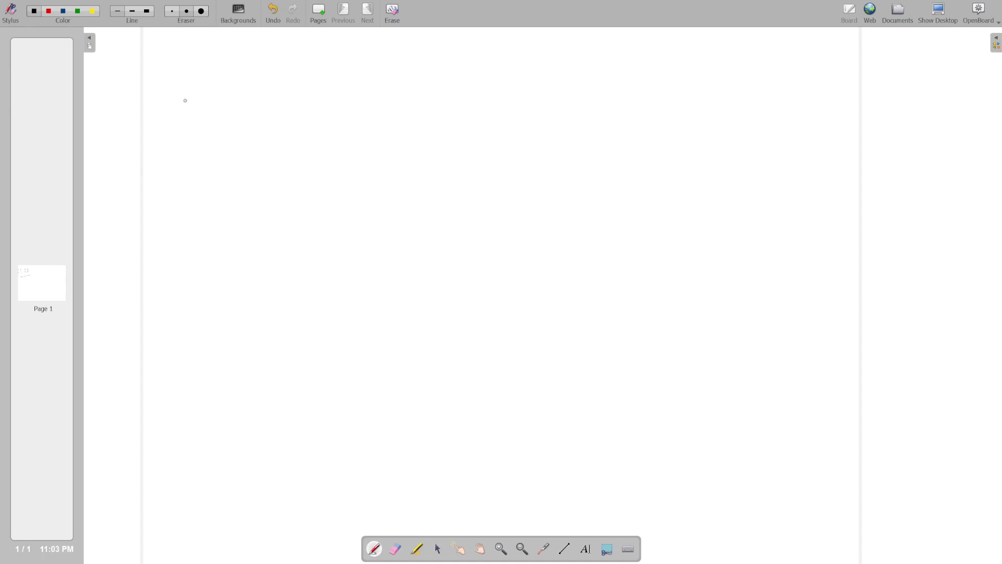
Step: Write Sy = (0 −i; i 0) as a bracketed matrix
mouse_move(173, 126)
left_mouse_down()
mouse_move(185, 109)
mouse_move(197, 141)
mouse_move(223, 113)
left_mouse_up()
left_click_drag(255, 78, 256, 142)
left_click_drag(287, 88, 320, 90)
mouse_move(342, 82)
left_mouse_down()
mouse_move(341, 93)
mouse_move(350, 84)
left_mouse_up()
left_click_drag(346, 73, 351, 77)
left_click_drag(283, 134, 284, 144)
left_click(287, 124)
left_click_drag(353, 112, 352, 114)
left_click_drag(372, 63, 386, 135)
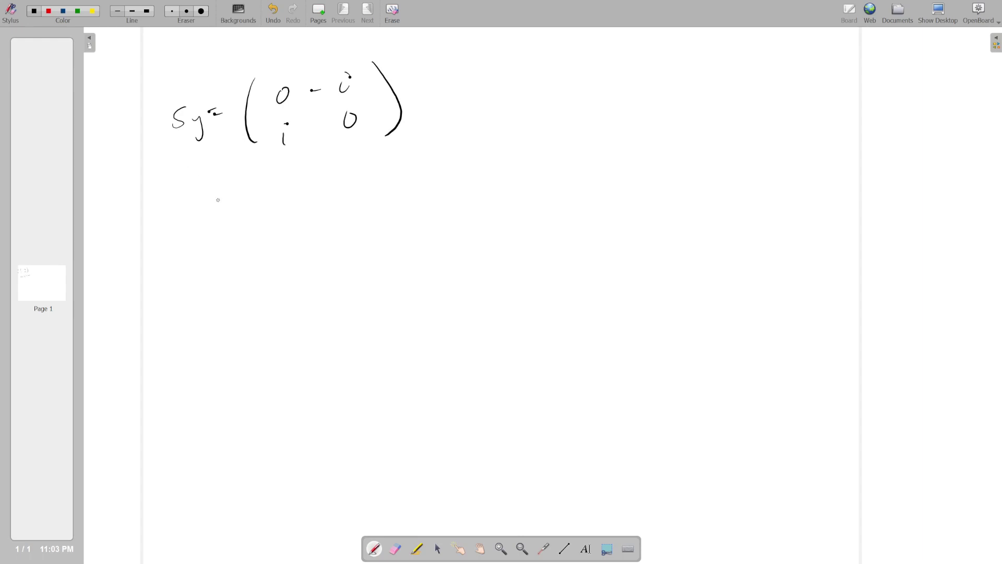
Step: Write the condition |A − λI| = 0 below the matrix
mouse_move(187, 185)
left_mouse_down()
mouse_move(194, 228)
mouse_move(216, 208)
left_mouse_up()
left_click_drag(230, 201, 254, 211)
mouse_move(253, 183)
left_mouse_down()
mouse_move(265, 200)
mouse_move(288, 198)
left_mouse_up()
mouse_move(297, 168)
left_mouse_down()
mouse_move(304, 197)
mouse_move(329, 178)
left_mouse_up()
left_click_drag(323, 186, 340, 181)
left_click_drag(357, 171, 353, 174)
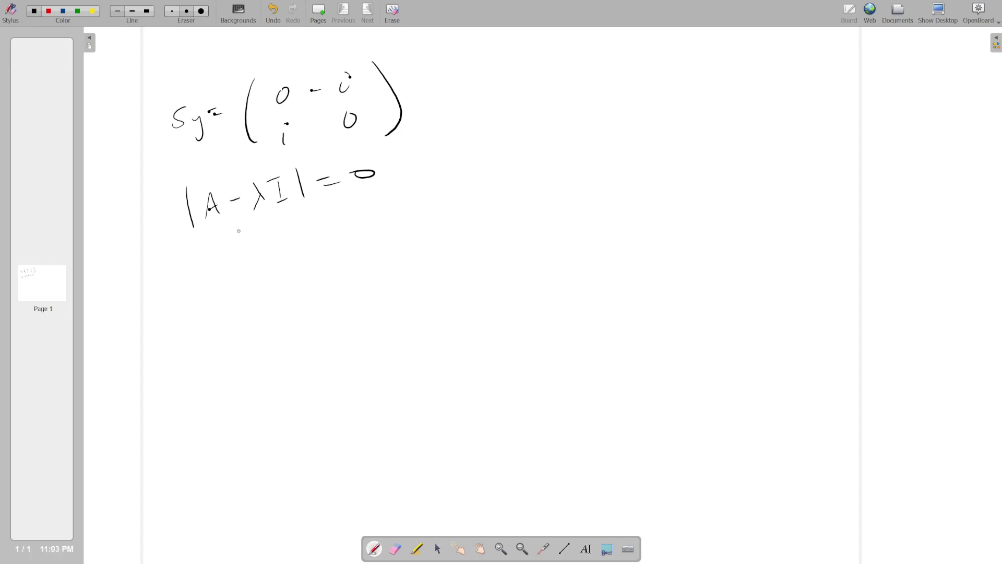
Step: Write the determinant |(−λ −i; i −λ)| = 0 beneath it
left_click_drag(185, 267, 184, 343)
left_click_drag(215, 272, 217, 329)
left_click_drag(232, 276, 265, 276)
mouse_move(254, 265)
left_mouse_down()
mouse_move(249, 282)
mouse_move(303, 267)
left_mouse_up()
mouse_move(315, 259)
left_mouse_down()
mouse_move(324, 266)
mouse_move(326, 250)
left_mouse_up()
left_click_drag(244, 319, 251, 333)
left_click_drag(247, 311, 308, 318)
mouse_move(332, 310)
left_mouse_down()
mouse_move(324, 325)
mouse_move(343, 317)
left_mouse_up()
mouse_move(345, 234)
left_mouse_down()
mouse_move(369, 313)
mouse_move(360, 327)
left_mouse_up()
mouse_move(392, 241)
left_mouse_down()
mouse_move(391, 308)
mouse_move(420, 271)
left_mouse_up()
left_click_drag(413, 273, 424, 272)
mouse_move(448, 253)
left_mouse_down()
mouse_move(463, 257)
mouse_move(449, 253)
left_mouse_up()
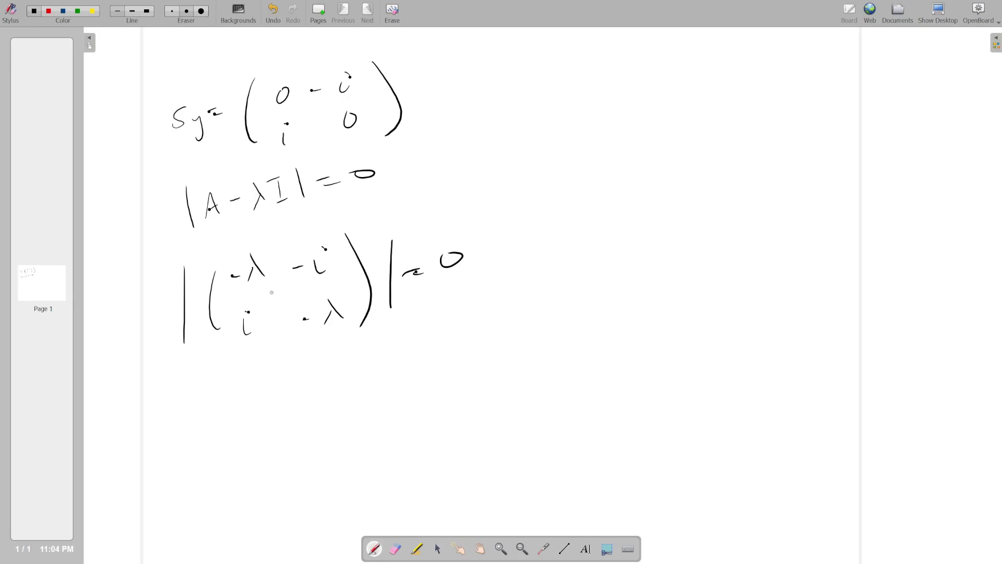
Step: Cross the diagonals and write the expansion (−λ)(−λ) − (i)(−i) = 0 below
mouse_move(268, 285)
left_mouse_down()
mouse_move(300, 306)
mouse_move(264, 317)
left_mouse_up()
left_click(208, 426)
mouse_move(199, 406)
left_mouse_down()
mouse_move(196, 436)
mouse_move(234, 422)
mouse_move(221, 424)
left_mouse_up()
left_click_drag(238, 392, 246, 420)
mouse_move(259, 393)
left_mouse_down()
mouse_move(256, 417)
mouse_move(278, 406)
left_mouse_up()
mouse_move(290, 400)
left_mouse_down()
mouse_move(283, 408)
mouse_move(294, 409)
left_mouse_up()
mouse_move(294, 379)
left_mouse_down()
mouse_move(305, 413)
mouse_move(341, 395)
mouse_move(385, 405)
left_mouse_up()
left_click(370, 387)
mouse_move(408, 371)
left_mouse_down()
mouse_move(413, 400)
mouse_move(443, 393)
left_mouse_up()
left_click(434, 374)
mouse_move(443, 353)
left_mouse_down()
mouse_move(453, 403)
mouse_move(489, 368)
left_mouse_up()
mouse_move(474, 385)
left_mouse_down()
mouse_move(518, 370)
mouse_move(511, 323)
mouse_move(544, 223)
left_mouse_up()
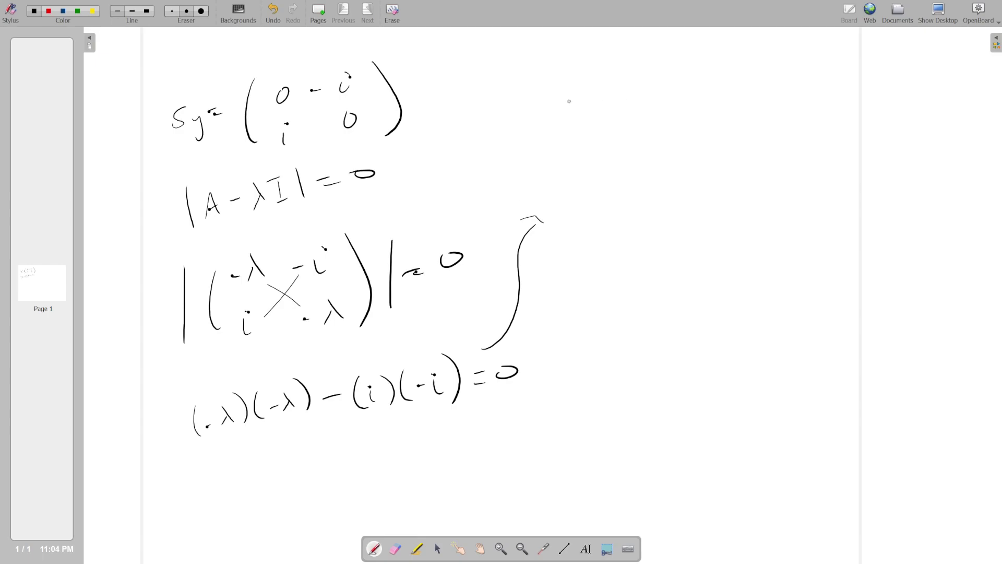
Step: Write λ² − 1 = 0 at the top right, noting the value of (i)(−i)
left_click_drag(557, 105, 567, 94)
mouse_move(568, 80)
left_mouse_down()
mouse_move(574, 97)
mouse_move(597, 84)
left_mouse_up()
left_click_drag(386, 472, 407, 464)
left_click_drag(603, 93, 631, 95)
left_click_drag(644, 83, 667, 83)
mouse_move(680, 73)
left_mouse_down()
mouse_move(699, 73)
mouse_move(682, 71)
left_mouse_up()
Step: Write λ² = 1 and then λ = ±1 beneath it
left_click_drag(584, 156, 591, 147)
mouse_move(593, 127)
left_mouse_down()
mouse_move(603, 150)
mouse_move(620, 131)
mouse_move(650, 128)
left_mouse_up()
mouse_move(639, 135)
left_mouse_down()
mouse_move(676, 124)
mouse_move(675, 136)
left_mouse_up()
left_click_drag(593, 211, 601, 195)
left_click_drag(598, 181, 614, 207)
left_click_drag(628, 187, 637, 186)
left_click_drag(628, 194, 675, 178)
left_click_drag(662, 190, 691, 185)
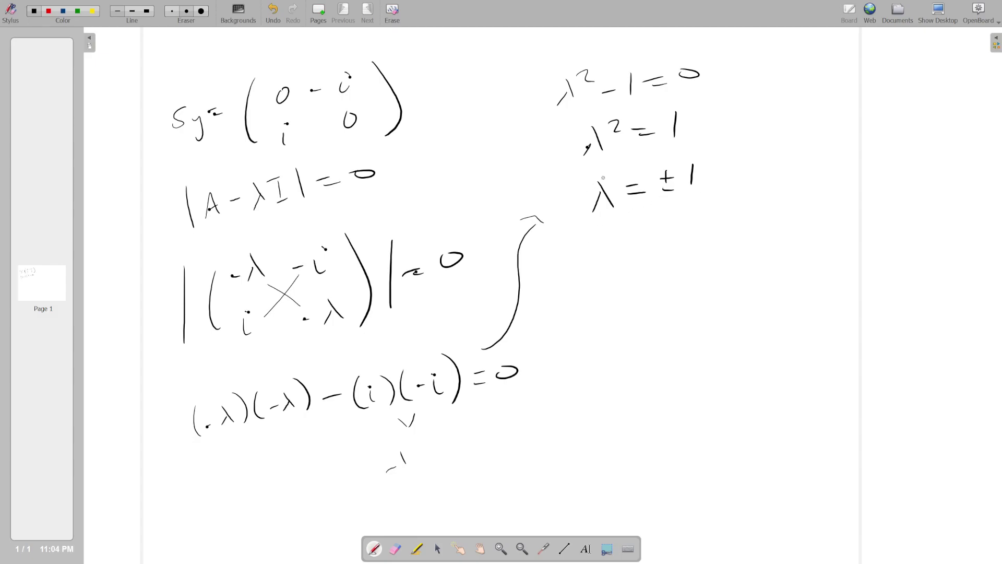
left_click_drag(594, 174, 616, 214)
Step: Add Page 2 and redraw the matrix (0 −i; i 0) on it
left_click(318, 13)
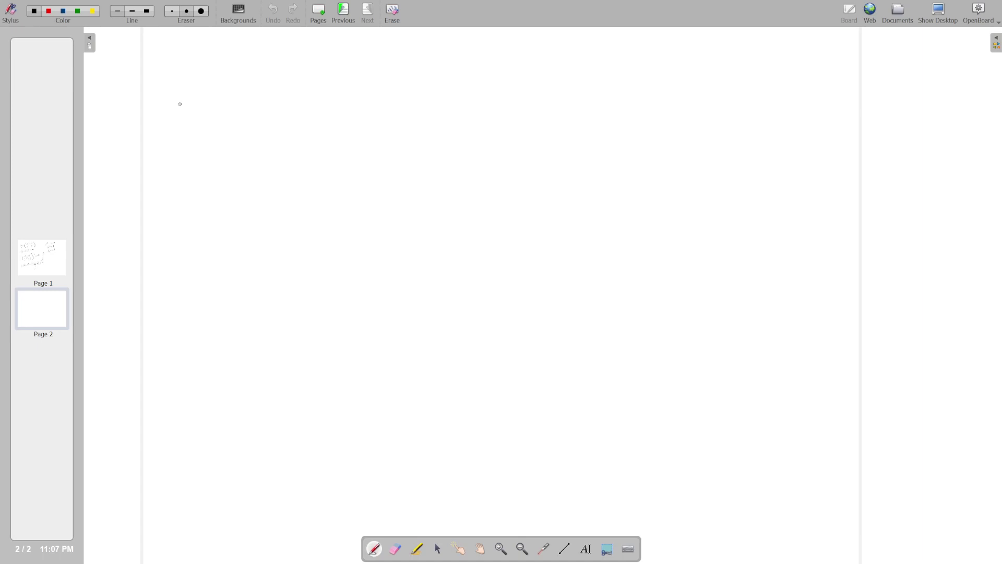
left_click_drag(173, 94, 182, 153)
left_click_drag(197, 99, 238, 101)
mouse_move(199, 138)
left_mouse_down()
mouse_move(200, 154)
mouse_move(203, 136)
mouse_move(252, 131)
left_mouse_up()
left_click_drag(263, 72, 276, 144)
Step: Write λ = ±1 beside the copied matrix
mouse_move(339, 107)
left_mouse_down()
mouse_move(332, 122)
mouse_move(347, 123)
left_mouse_up()
left_click_drag(350, 103, 366, 104)
mouse_move(392, 79)
left_mouse_down()
mouse_move(391, 93)
mouse_move(400, 89)
left_mouse_up()
left_click_drag(387, 107, 419, 119)
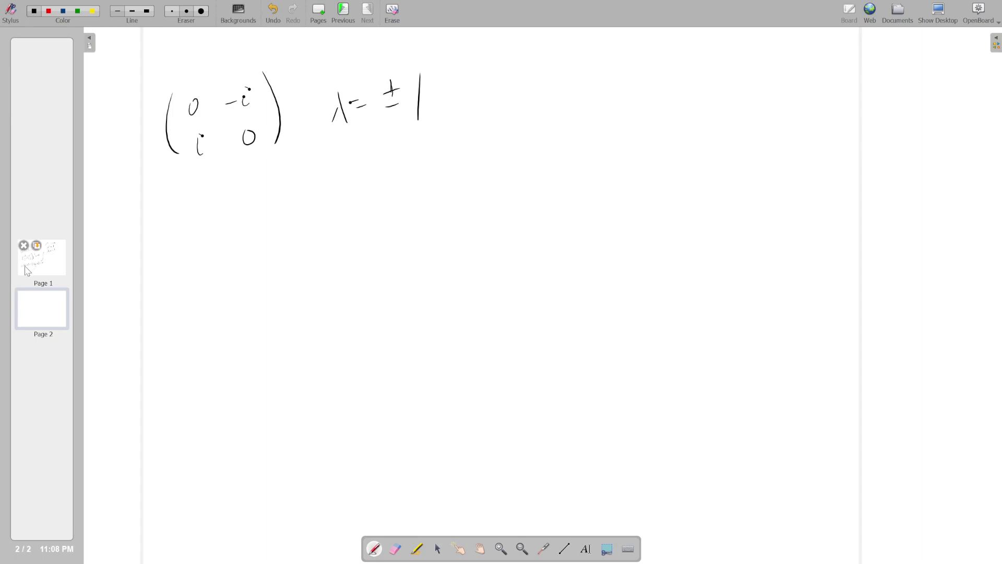
Step: On page 1, write Ax = eX under λ = ±1, then return to page 2
key("Page_Up")
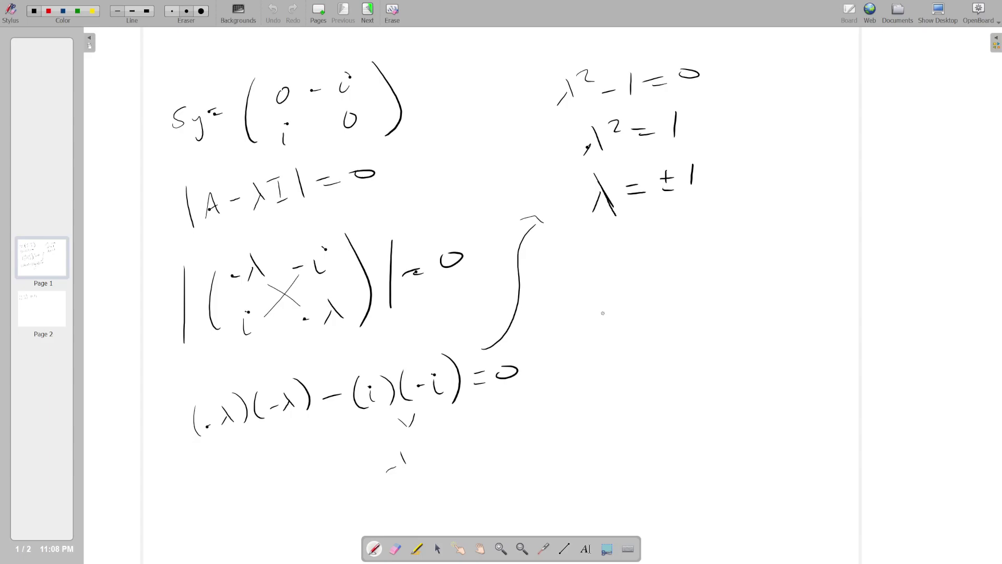
mouse_move(602, 328)
left_mouse_down()
mouse_move(618, 325)
mouse_move(615, 313)
left_mouse_up()
mouse_move(624, 309)
left_mouse_down()
mouse_move(629, 324)
mouse_move(656, 304)
left_mouse_up()
left_click_drag(648, 312, 659, 308)
left_click_drag(667, 303, 699, 310)
mouse_move(698, 294)
left_mouse_down()
mouse_move(652, 340)
mouse_move(702, 319)
left_mouse_up()
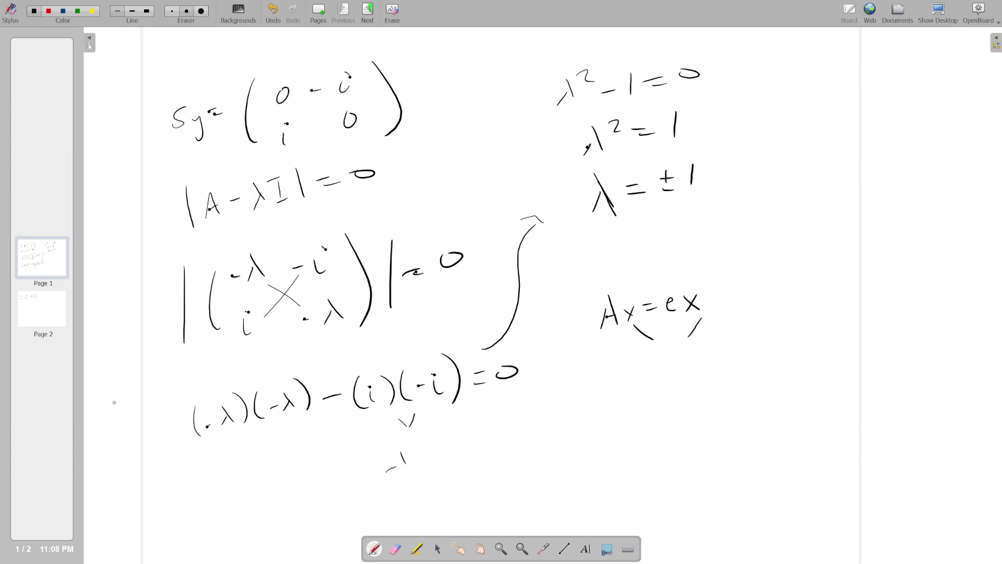
left_click(61, 325)
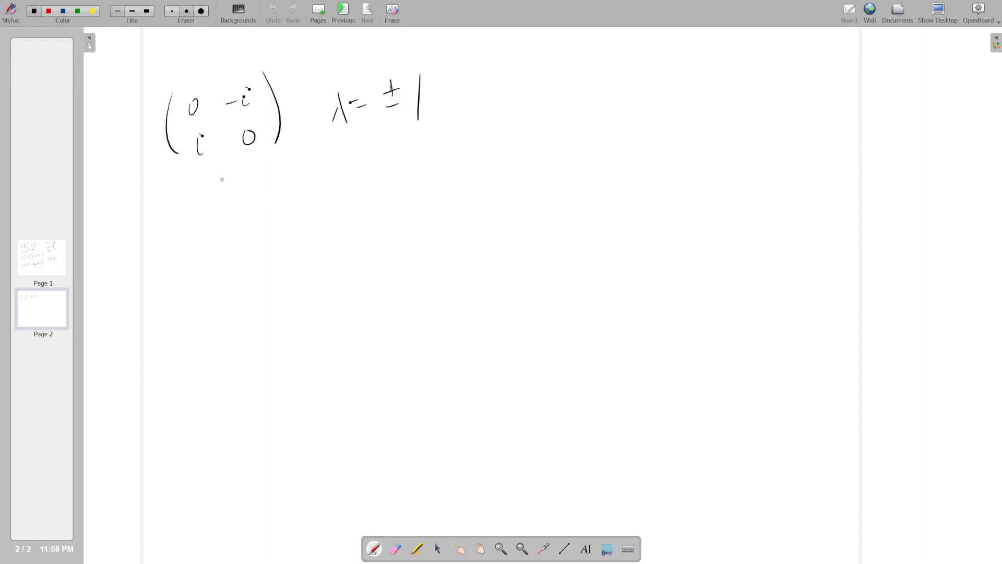
Step: Open a new matrix with −λ top-left and write A − λI to the right
left_click_drag(195, 192, 203, 279)
left_click_drag(211, 214, 249, 216)
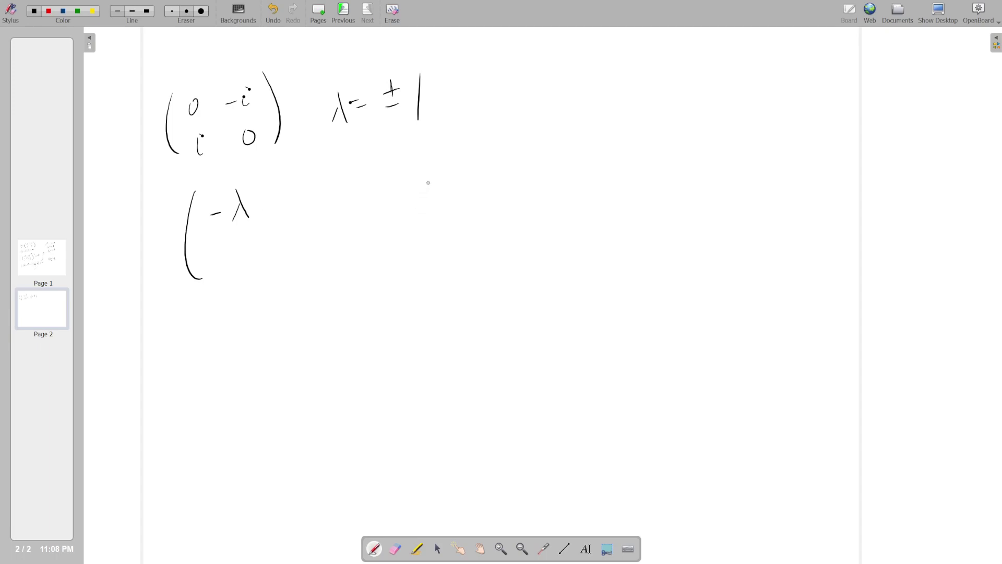
left_click_drag(452, 153, 445, 180)
left_click_drag(453, 152, 465, 166)
left_click_drag(475, 164, 492, 168)
mouse_move(497, 145)
left_mouse_down()
mouse_move(509, 160)
mouse_move(532, 139)
left_mouse_up()
left_click_drag(529, 143, 540, 159)
Step: Fill in −i and i, crossing out the bottom-right 0 to make it −λ
left_click_drag(307, 194, 314, 202)
left_click(309, 186)
mouse_move(230, 270)
left_mouse_down()
mouse_move(240, 266)
mouse_move(243, 277)
left_mouse_up()
left_click_drag(312, 235, 312, 232)
mouse_move(321, 176)
left_mouse_down()
mouse_move(340, 198)
mouse_move(347, 258)
left_mouse_up()
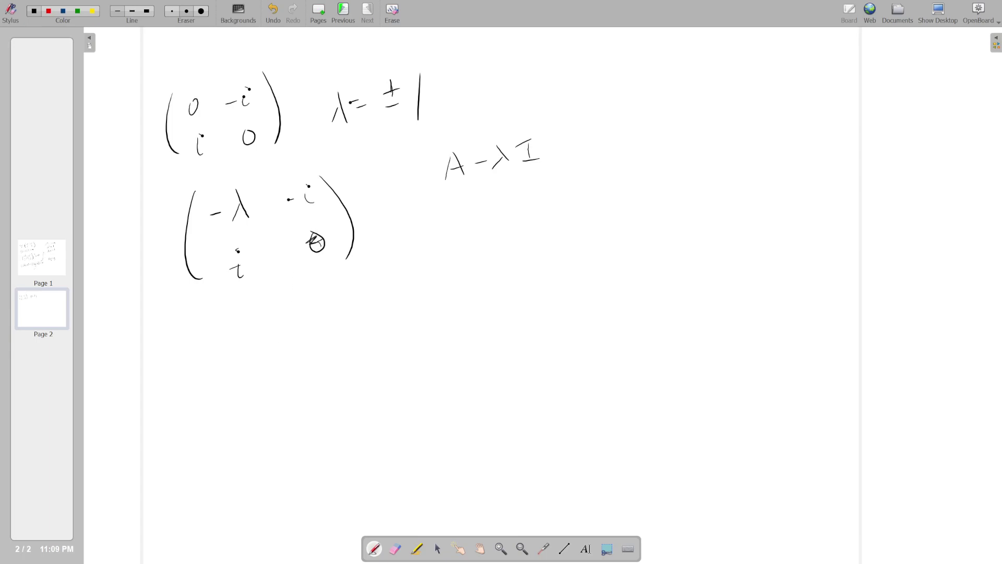
mouse_move(314, 244)
left_mouse_down()
mouse_move(328, 240)
mouse_move(309, 246)
left_mouse_up()
left_click_drag(304, 239, 321, 261)
Step: Open a vector bracket and complete (A − λI)v = 0 on the right
left_click_drag(374, 169, 385, 258)
left_click_drag(442, 148, 460, 179)
mouse_move(537, 128)
left_mouse_down()
mouse_move(541, 163)
mouse_move(609, 133)
left_mouse_up()
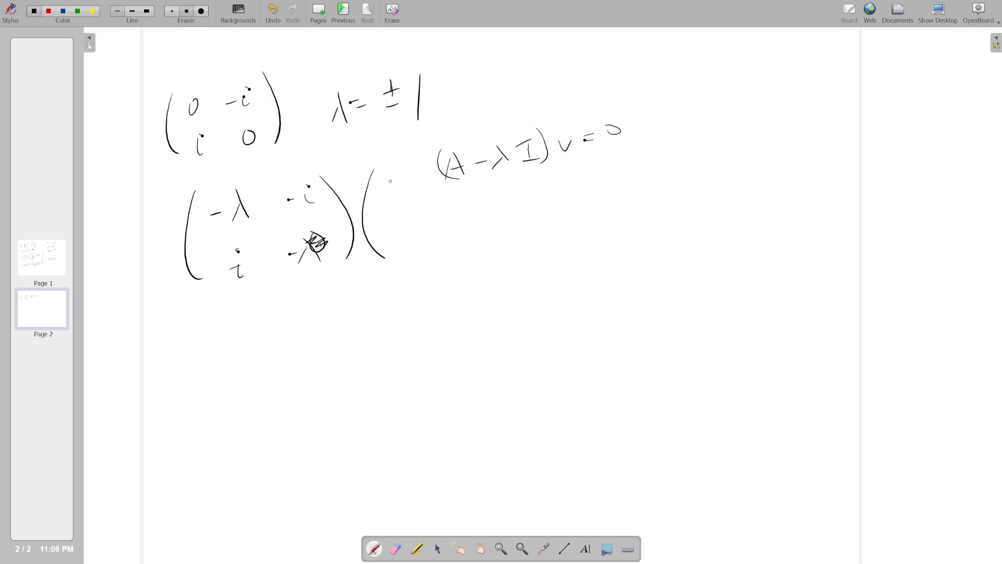
Step: Write the column vector (x; y) beside the matrix
left_click_drag(388, 180, 397, 188)
left_click_drag(401, 177, 389, 195)
mouse_move(392, 215)
left_mouse_down()
mouse_move(397, 227)
mouse_move(409, 217)
left_mouse_up()
mouse_move(394, 254)
left_mouse_down()
mouse_move(410, 242)
mouse_move(402, 251)
left_mouse_up()
mouse_move(407, 168)
left_mouse_down()
mouse_move(432, 211)
mouse_move(431, 259)
left_mouse_up()
Step: Write −λx − iy = 0 and start ix − λy below it
mouse_move(204, 348)
left_mouse_down()
mouse_move(245, 351)
mouse_move(295, 335)
left_mouse_up()
mouse_move(302, 328)
left_mouse_down()
mouse_move(309, 337)
mouse_move(321, 330)
mouse_move(317, 349)
left_mouse_up()
left_click(303, 323)
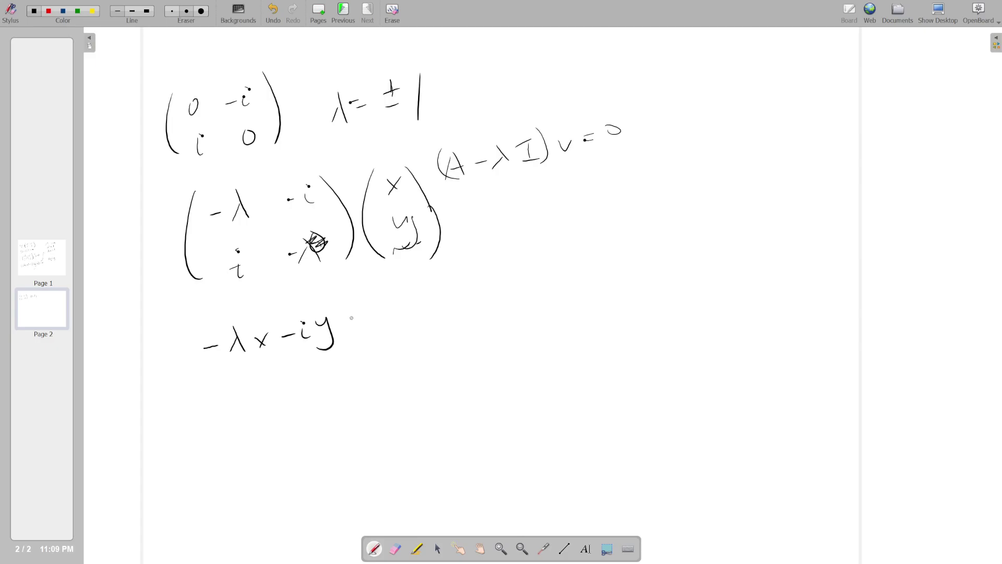
mouse_move(346, 319)
left_mouse_down()
mouse_move(375, 323)
mouse_move(381, 308)
left_mouse_up()
left_click(222, 372)
mouse_move(225, 383)
left_mouse_down()
mouse_move(233, 394)
mouse_move(291, 370)
mouse_move(319, 389)
left_mouse_up()
left_click(308, 363)
Step: Finish ix − λy = 0 and begin −λ to the right of the equations
left_click_drag(346, 356, 358, 352)
left_click_drag(351, 361, 389, 348)
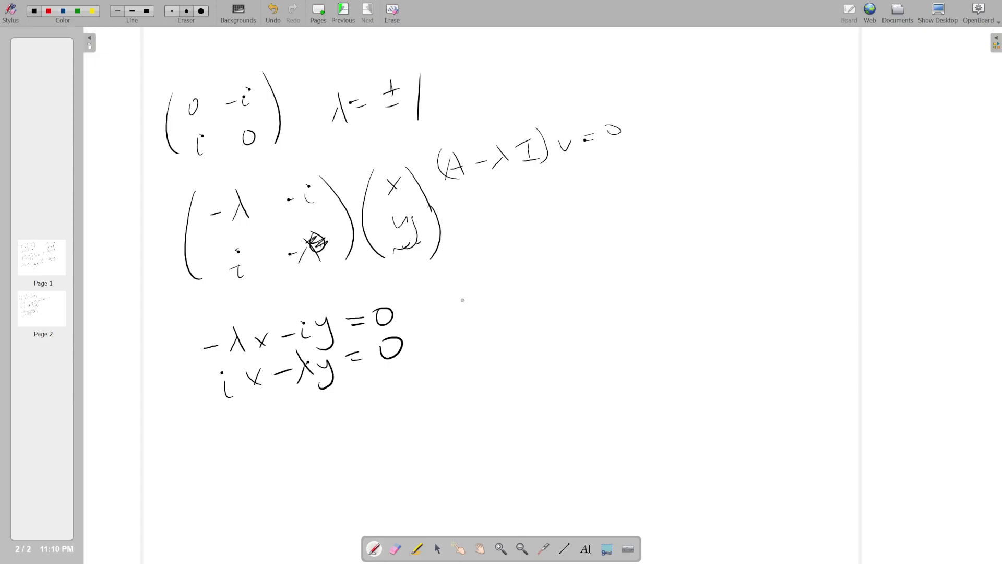
mouse_move(456, 302)
left_mouse_down()
mouse_move(480, 286)
mouse_move(474, 308)
left_mouse_up()
left_click_drag(479, 284, 492, 307)
Step: Mark each λ in the matrix and equations, extending to −λ − iy = 0
left_click_drag(238, 193, 238, 222)
mouse_move(307, 235)
left_mouse_down()
mouse_move(306, 259)
mouse_move(307, 235)
left_mouse_up()
left_click_drag(236, 329, 237, 351)
left_click_drag(236, 350, 236, 331)
left_click_drag(304, 352, 306, 390)
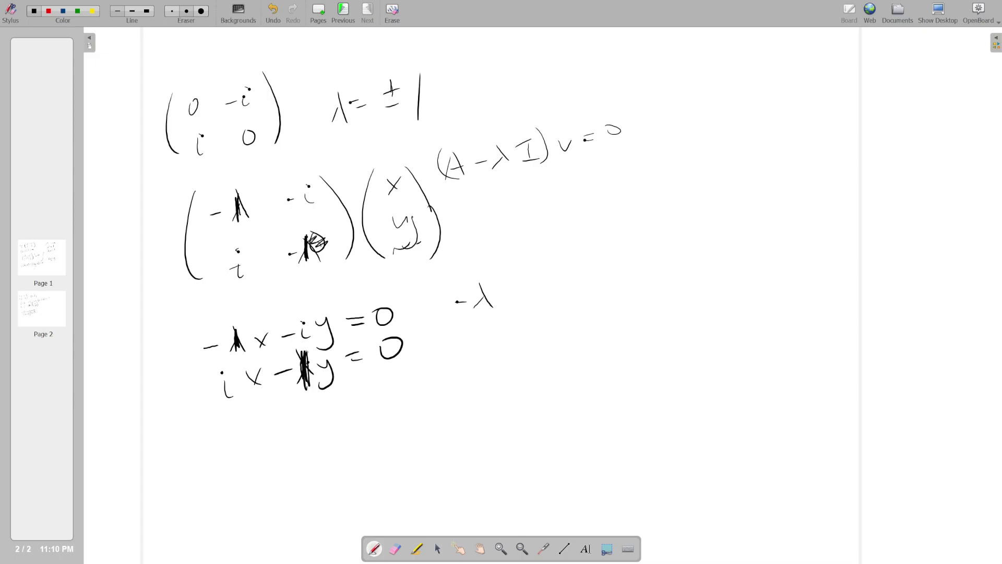
mouse_move(480, 281)
left_mouse_down()
mouse_move(481, 307)
mouse_move(482, 285)
mouse_move(552, 306)
mouse_move(600, 270)
left_mouse_up()
left_click(529, 280)
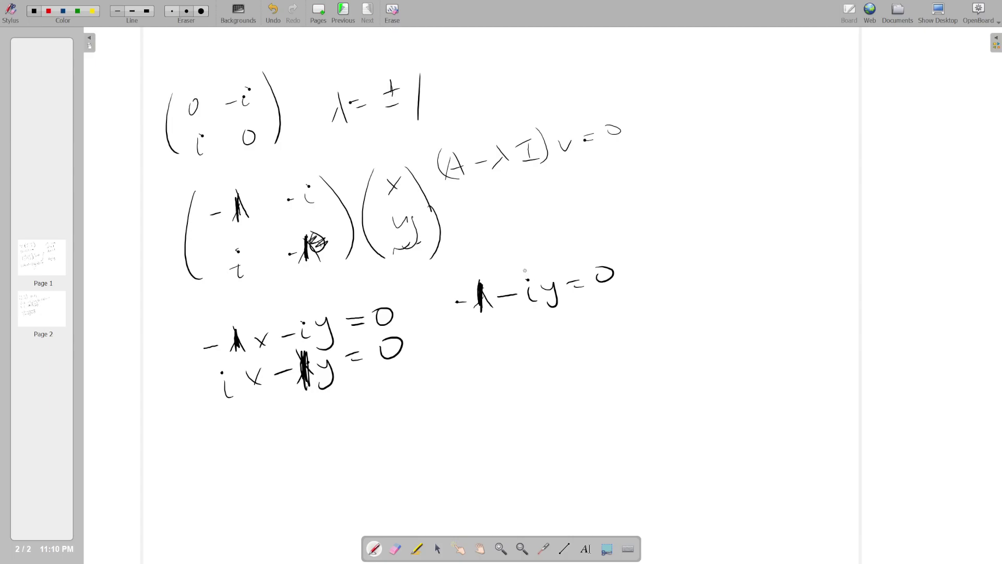
Step: Circle iy, write −1 above it, and conclude y = i
mouse_move(524, 281)
left_mouse_down()
mouse_move(532, 313)
mouse_move(561, 313)
mouse_move(539, 271)
mouse_move(526, 287)
left_mouse_up()
left_click_drag(561, 241, 565, 254)
mouse_move(600, 200)
left_mouse_down()
mouse_move(609, 196)
mouse_move(607, 214)
left_mouse_up()
left_click_drag(620, 194, 634, 190)
left_click(646, 168)
left_click_drag(646, 179, 653, 184)
Step: Write the check lines −1 − ii = 0 and i − i = 0 below
mouse_move(462, 339)
left_mouse_down()
mouse_move(487, 349)
mouse_move(519, 335)
mouse_move(529, 340)
mouse_move(559, 321)
left_mouse_up()
left_click(525, 321)
left_click(539, 322)
left_click_drag(554, 327, 584, 313)
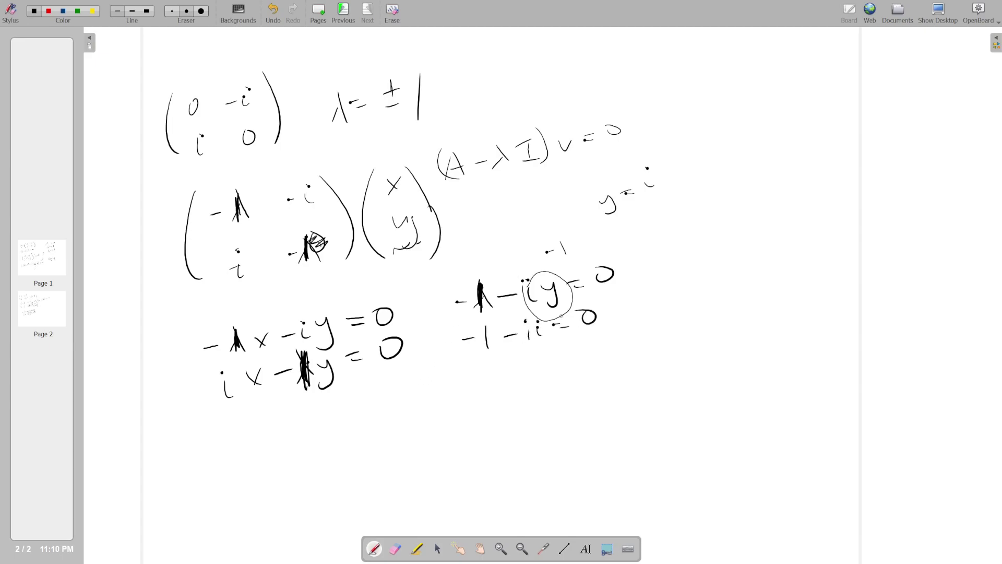
left_click(474, 382)
mouse_move(475, 387)
left_mouse_down()
mouse_move(478, 403)
mouse_move(538, 391)
mouse_move(551, 377)
left_mouse_up()
left_click(532, 373)
left_click_drag(552, 382, 568, 372)
Step: Write λ = 1 with eigenvector (1, i) at the top right
mouse_move(674, 81)
left_mouse_down()
mouse_move(666, 94)
mouse_move(681, 95)
left_mouse_up()
left_click_drag(684, 80, 701, 85)
left_click_drag(712, 69, 718, 98)
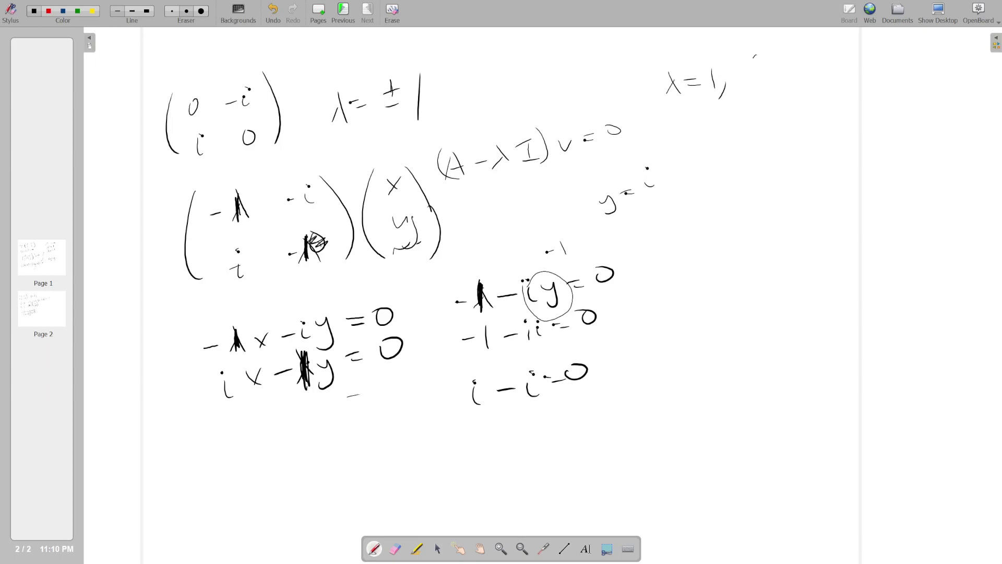
mouse_move(755, 56)
left_mouse_down()
mouse_move(750, 103)
mouse_move(773, 68)
mouse_move(778, 97)
left_mouse_up()
left_click(776, 78)
left_click_drag(786, 46, 780, 112)
Step: Pen-draw a new matrix (λ −i; i λ) below the earlier equations, with a λ beside it
mouse_move(207, 462)
left_mouse_down()
mouse_move(214, 510)
mouse_move(227, 471)
mouse_move(286, 454)
left_mouse_up()
left_click(288, 441)
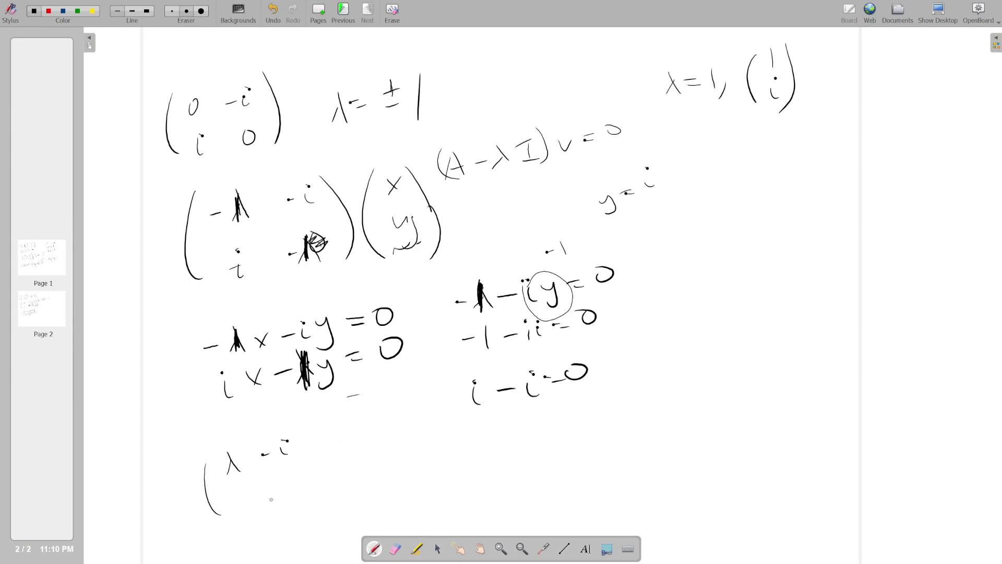
left_click_drag(237, 503, 244, 516)
left_click(239, 498)
left_click_drag(284, 485, 280, 503)
left_click_drag(278, 478, 292, 495)
left_click_drag(293, 425, 321, 500)
left_click_drag(361, 473, 356, 489)
mouse_move(356, 457)
left_mouse_down()
mouse_move(370, 484)
mouse_move(390, 482)
left_mouse_up()
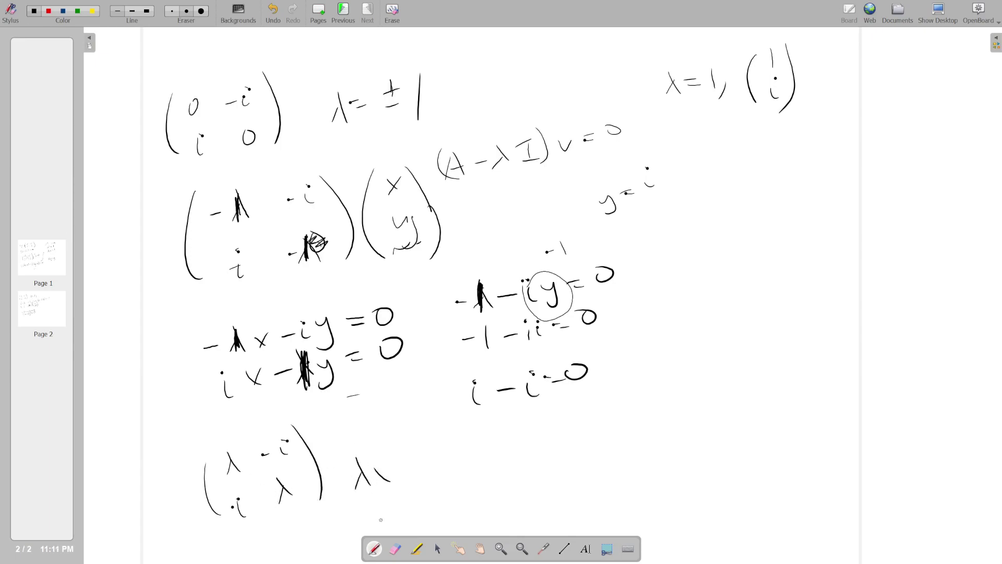
Step: Erase the stray λ and the matrix's λ diagonal entries, rewriting the diagonal as 1 and 1
left_click(396, 549)
mouse_move(371, 498)
left_mouse_down()
mouse_move(374, 469)
mouse_move(363, 462)
left_mouse_up()
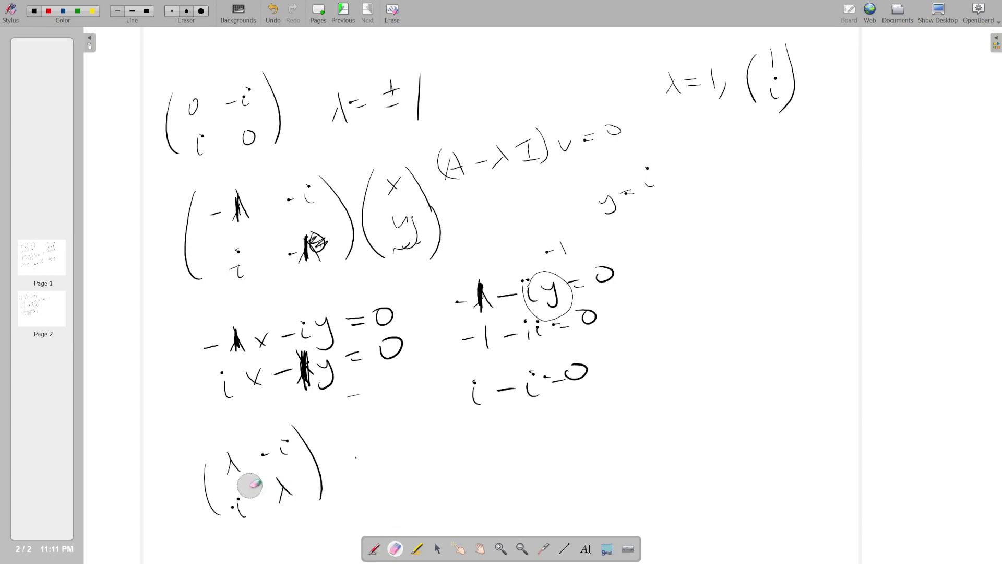
mouse_move(250, 485)
left_mouse_down()
mouse_move(224, 465)
mouse_move(351, 506)
left_mouse_up()
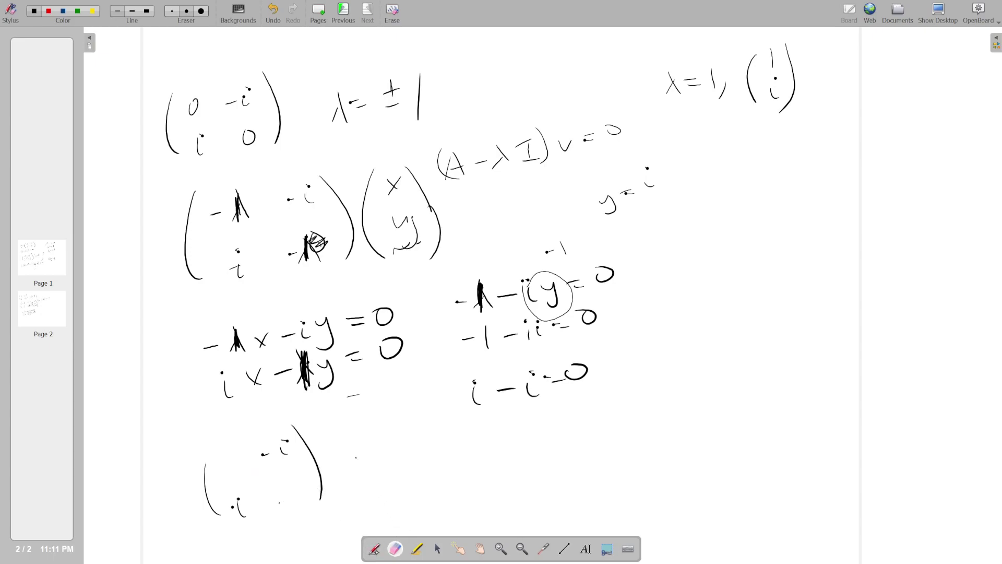
left_click(374, 548)
left_click_drag(221, 452, 230, 477)
left_click_drag(293, 476, 301, 502)
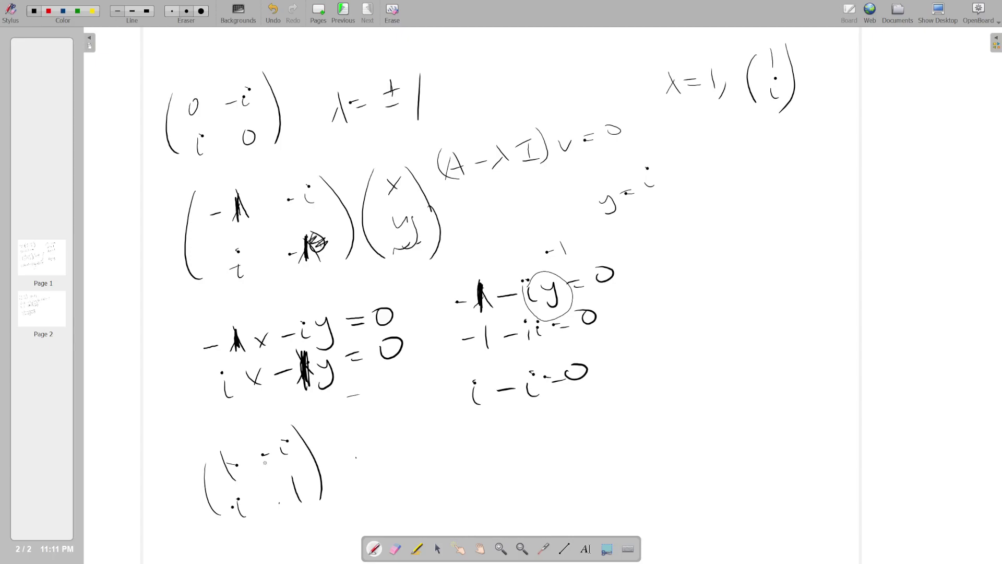
Step: Label the matrix λ = −1 and write the column vector (x, y) beside it
left_click_drag(181, 432, 176, 448)
left_click_drag(172, 424, 190, 426)
left_click_drag(186, 434, 193, 431)
left_click_drag(199, 423, 224, 435)
mouse_move(335, 426)
left_mouse_down()
mouse_move(348, 478)
mouse_move(360, 440)
left_mouse_up()
left_click_drag(360, 424, 365, 462)
left_click_drag(374, 452, 368, 485)
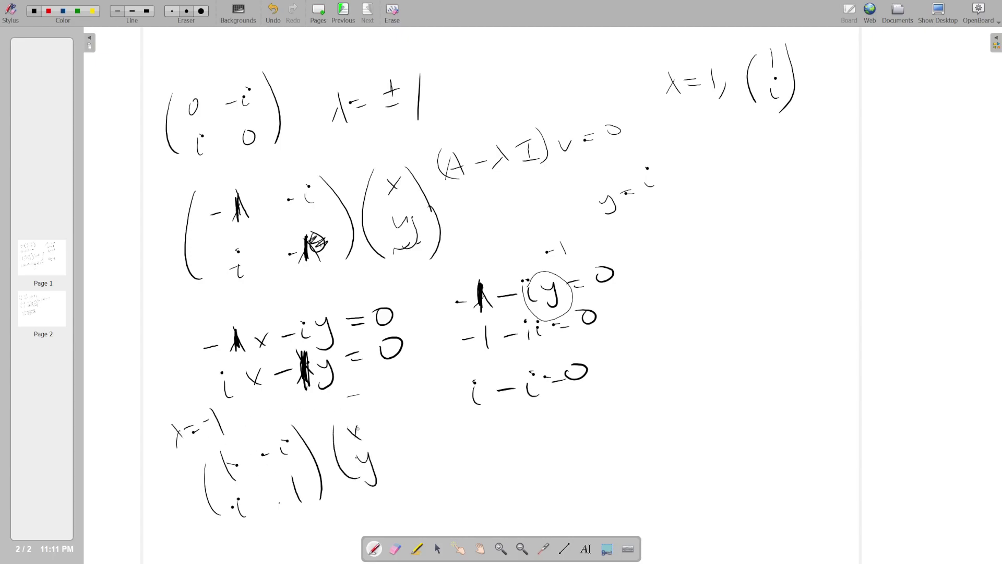
left_click_drag(360, 408, 394, 479)
mouse_move(464, 462)
left_mouse_down()
mouse_move(452, 480)
mouse_move(476, 481)
left_mouse_up()
Step: Erase the stray mark and write 1x − iy = 0 right of the vector
left_click(396, 548)
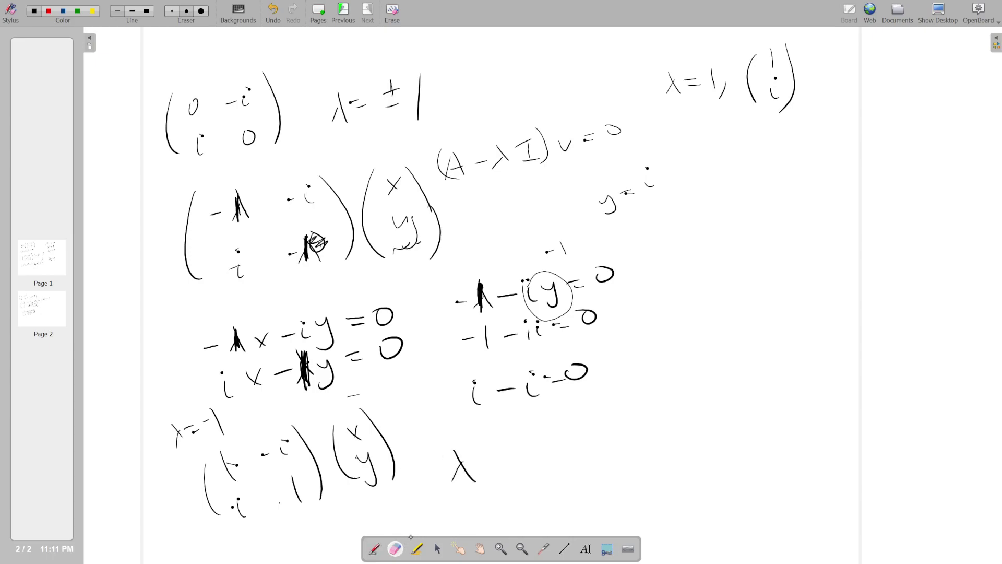
left_click_drag(437, 466, 463, 461)
left_click(374, 548)
mouse_move(468, 448)
left_mouse_down()
mouse_move(467, 471)
mouse_move(476, 471)
left_mouse_up()
mouse_move(475, 456)
left_mouse_down()
mouse_move(488, 470)
mouse_move(517, 455)
left_mouse_up()
mouse_move(526, 444)
left_mouse_down()
mouse_move(528, 463)
mouse_move(551, 443)
mouse_move(546, 472)
left_mouse_up()
left_click(524, 435)
left_click_drag(558, 443, 575, 443)
left_click_drag(595, 425, 605, 427)
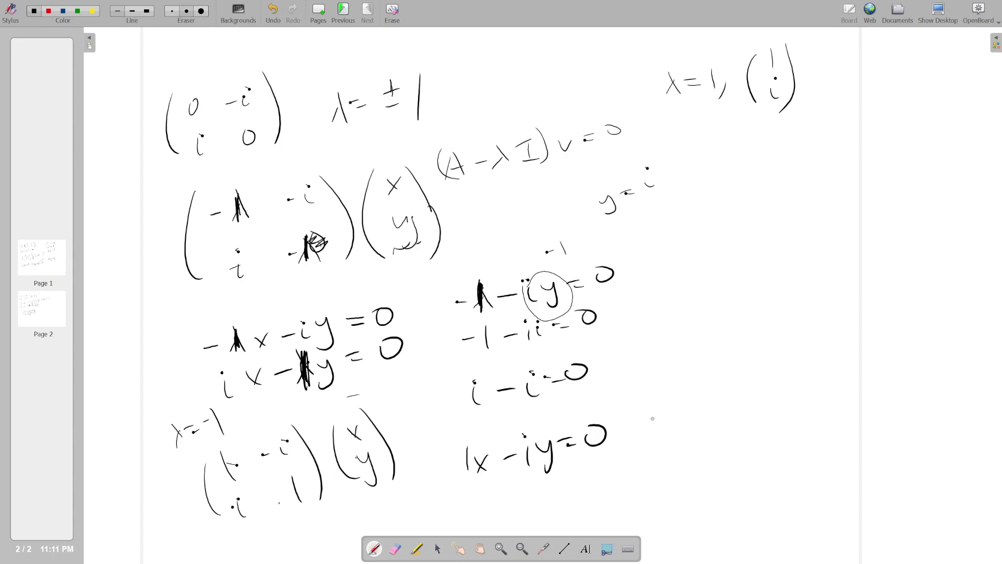
Step: Write 1 − iy = 0 further to the right
left_click_drag(656, 406, 656, 443)
mouse_move(663, 429)
left_mouse_down()
mouse_move(697, 430)
mouse_move(718, 416)
mouse_move(708, 450)
left_mouse_up()
left_click(691, 406)
left_click_drag(744, 406, 754, 404)
left_click_drag(743, 412, 758, 410)
mouse_move(782, 393)
left_mouse_down()
mouse_move(790, 403)
mouse_move(778, 392)
left_mouse_up()
Step: Conclude y = −i, bracket the iy as 1 − (iy) = 0, and add ix + y = 0
left_click_drag(685, 471, 689, 477)
mouse_move(692, 471)
left_mouse_down()
mouse_move(690, 495)
mouse_move(702, 475)
left_mouse_up()
left_click_drag(698, 479, 705, 478)
left_click_drag(713, 474, 725, 479)
left_click(725, 456)
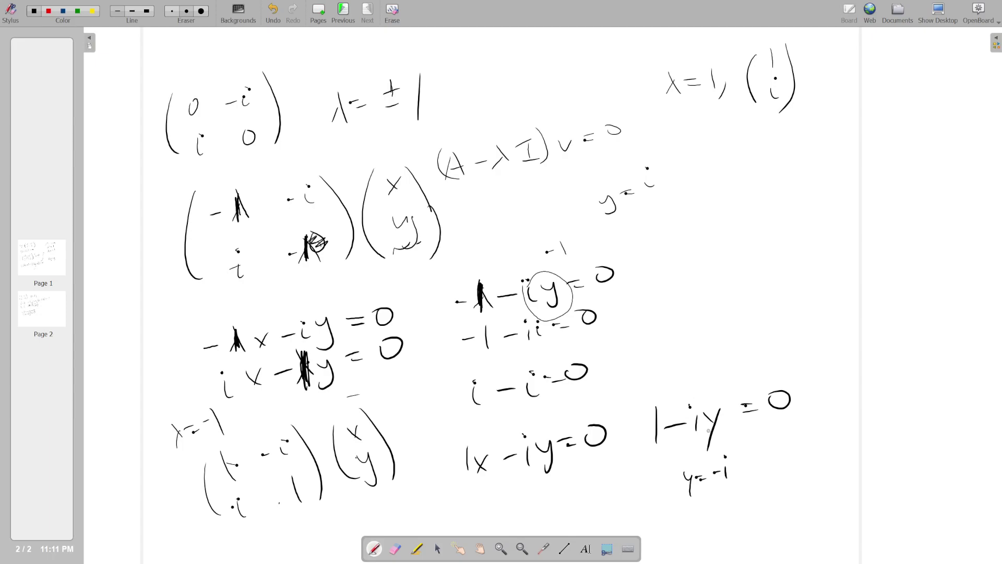
left_click_drag(688, 385, 694, 431)
left_click_drag(719, 379, 728, 430)
mouse_move(677, 518)
left_mouse_down()
mouse_move(678, 529)
mouse_move(698, 528)
mouse_move(721, 512)
mouse_move(713, 518)
mouse_move(738, 529)
mouse_move(768, 497)
left_mouse_up()
mouse_move(757, 505)
left_mouse_down()
mouse_move(778, 502)
mouse_move(785, 489)
left_mouse_up()
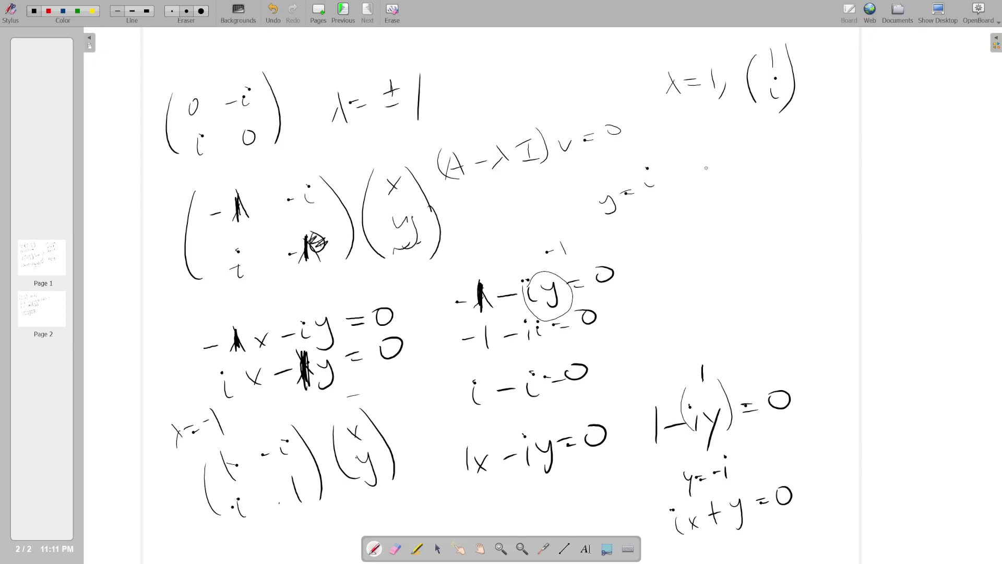
Step: Write λ = −1 with eigenvector (1, −i) and box both eigenvalue–eigenvector pairs
mouse_move(704, 150)
left_mouse_down()
mouse_move(693, 163)
mouse_move(728, 147)
left_mouse_up()
left_click_drag(738, 142, 761, 150)
left_click_drag(774, 145, 767, 162)
mouse_move(802, 120)
left_mouse_down()
mouse_move(792, 154)
mouse_move(808, 176)
mouse_move(817, 132)
mouse_move(818, 160)
left_mouse_up()
left_click_drag(825, 157, 825, 163)
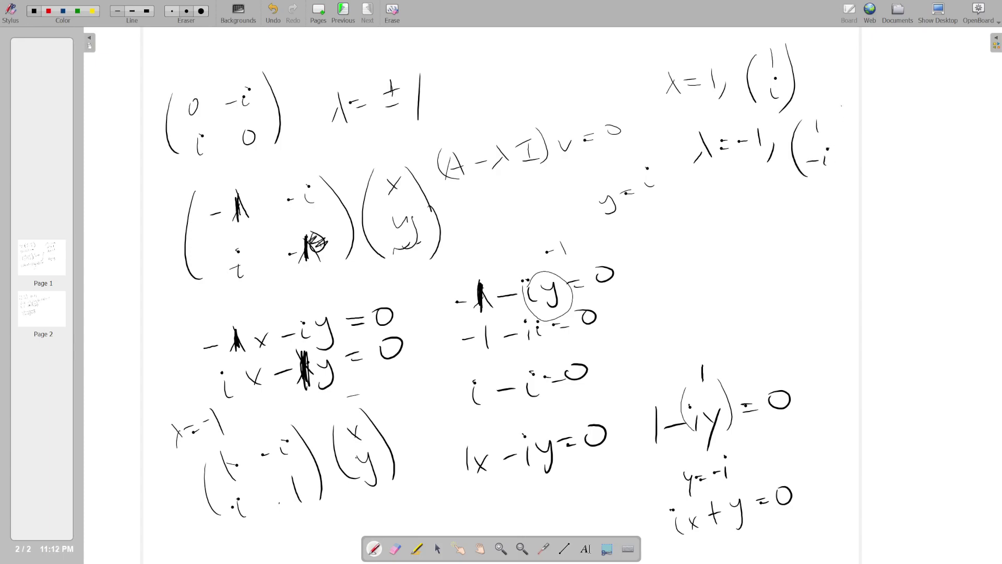
left_click_drag(842, 107, 835, 171)
mouse_move(650, 64)
left_mouse_down()
mouse_move(679, 170)
mouse_move(786, 187)
mouse_move(870, 151)
mouse_move(867, 51)
mouse_move(655, 45)
mouse_move(653, 67)
left_mouse_up()
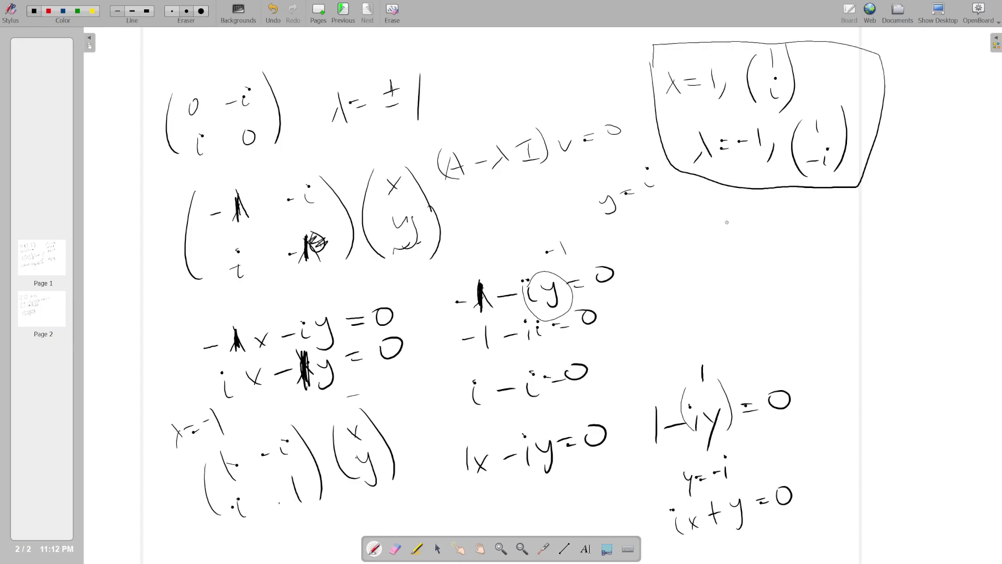
Step: Write the normalized vector 1/√2 (1, i) below the box
left_click_drag(717, 210, 721, 265)
mouse_move(752, 203)
left_mouse_down()
mouse_move(756, 257)
mouse_move(737, 220)
mouse_move(746, 256)
left_mouse_up()
left_click(735, 234)
left_click_drag(692, 210, 694, 227)
mouse_move(681, 236)
left_mouse_down()
mouse_move(702, 232)
mouse_move(717, 259)
left_mouse_up()
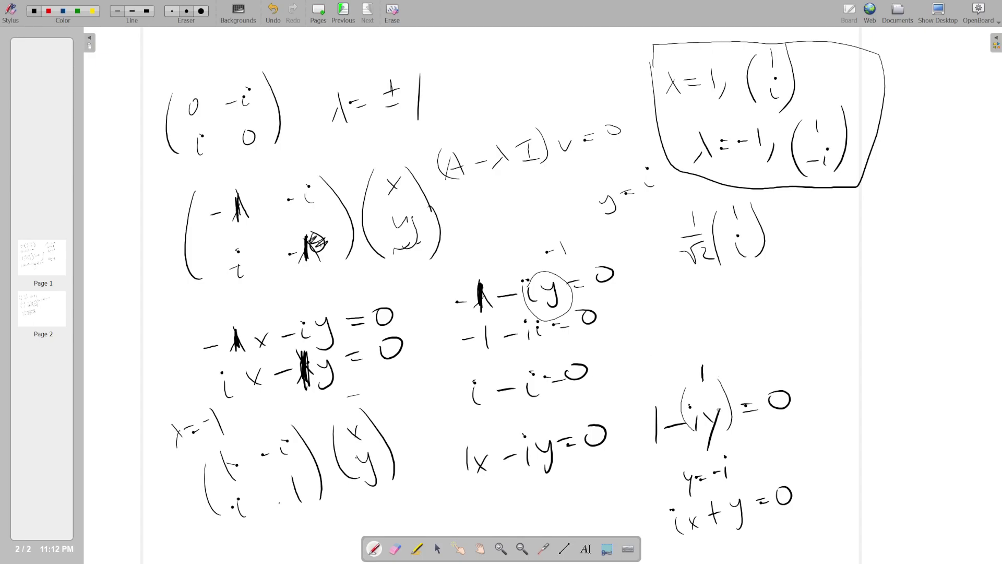
Step: Write the norm check 1/2 − i/2 under the normalized vector and retrace its closing bracket
left_click_drag(667, 312, 667, 318)
mouse_move(659, 328)
left_mouse_down()
mouse_move(671, 327)
mouse_move(674, 349)
left_mouse_up()
left_click_drag(690, 328, 701, 326)
left_click_drag(719, 306, 724, 319)
mouse_move(726, 328)
left_mouse_down()
mouse_move(736, 339)
mouse_move(739, 319)
left_mouse_up()
mouse_move(657, 305)
left_mouse_down()
mouse_move(718, 292)
mouse_move(738, 339)
left_mouse_up()
left_click(716, 352)
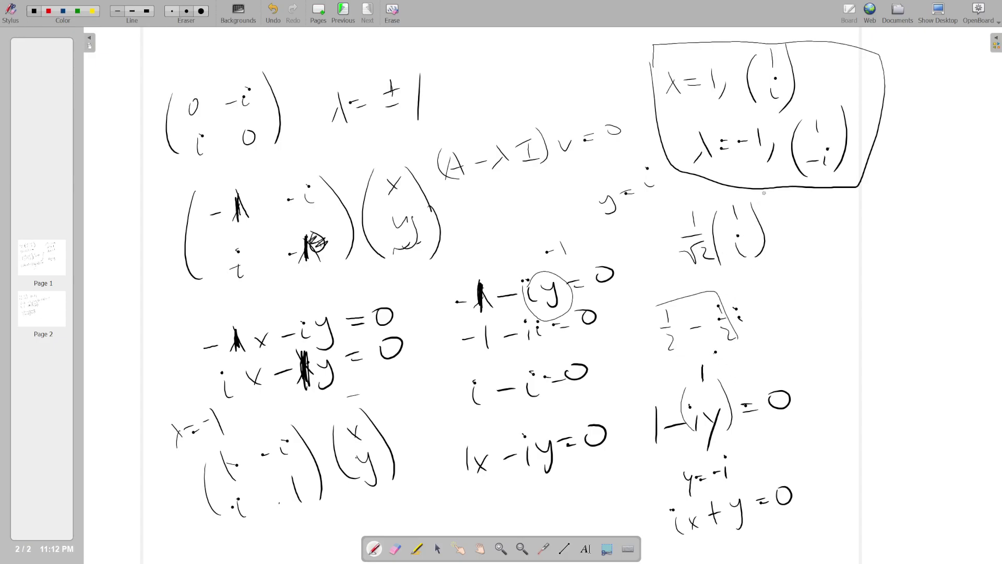
left_click(750, 210)
mouse_move(754, 209)
left_mouse_down()
mouse_move(770, 231)
mouse_move(768, 239)
mouse_move(753, 210)
mouse_move(752, 244)
left_mouse_up()
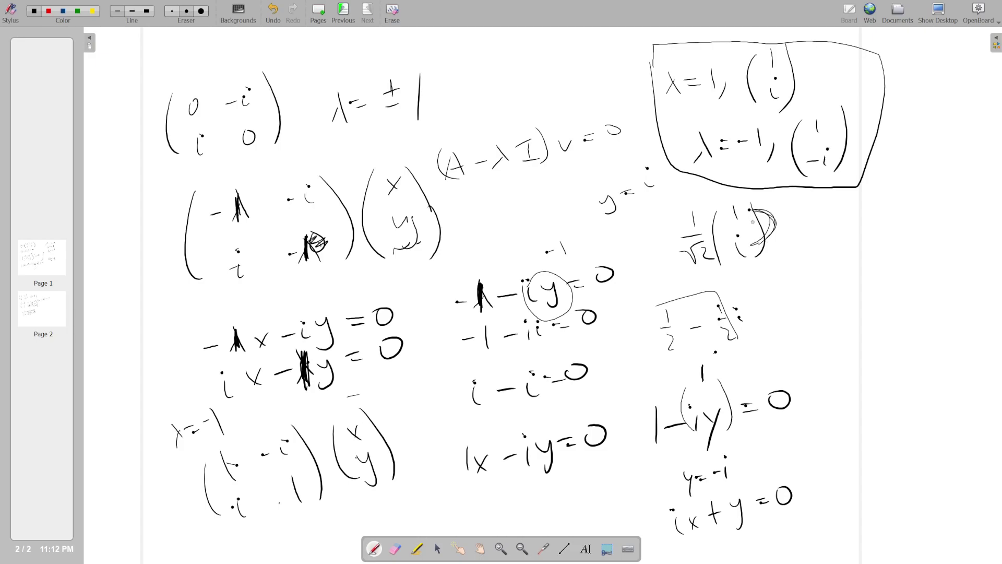